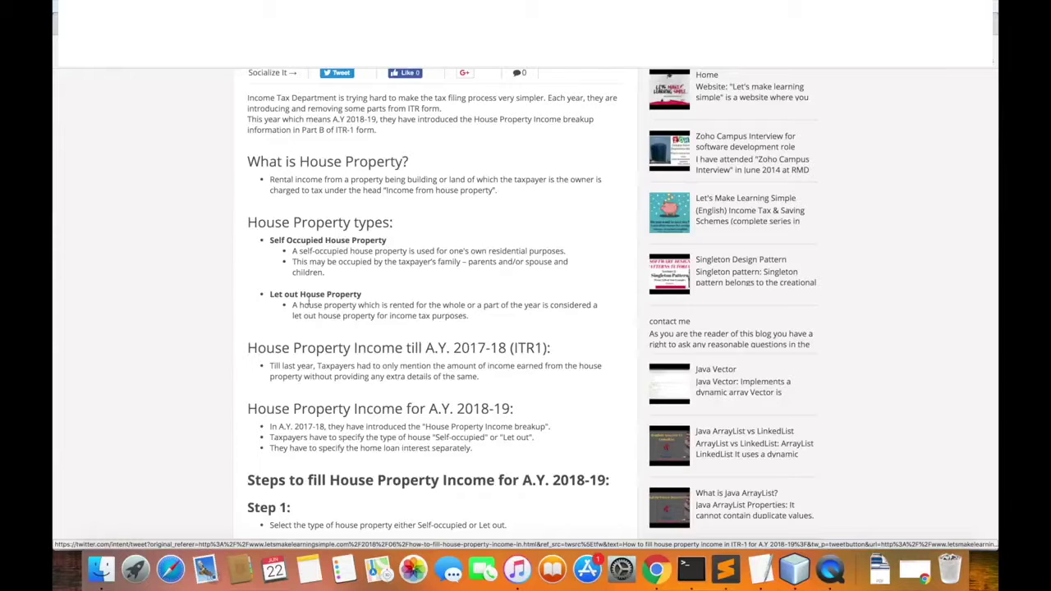
Read the article's sections on house property types and house property income for A.Y. 2017-18 and 2018-19
scroll(310, 303, down, 2)
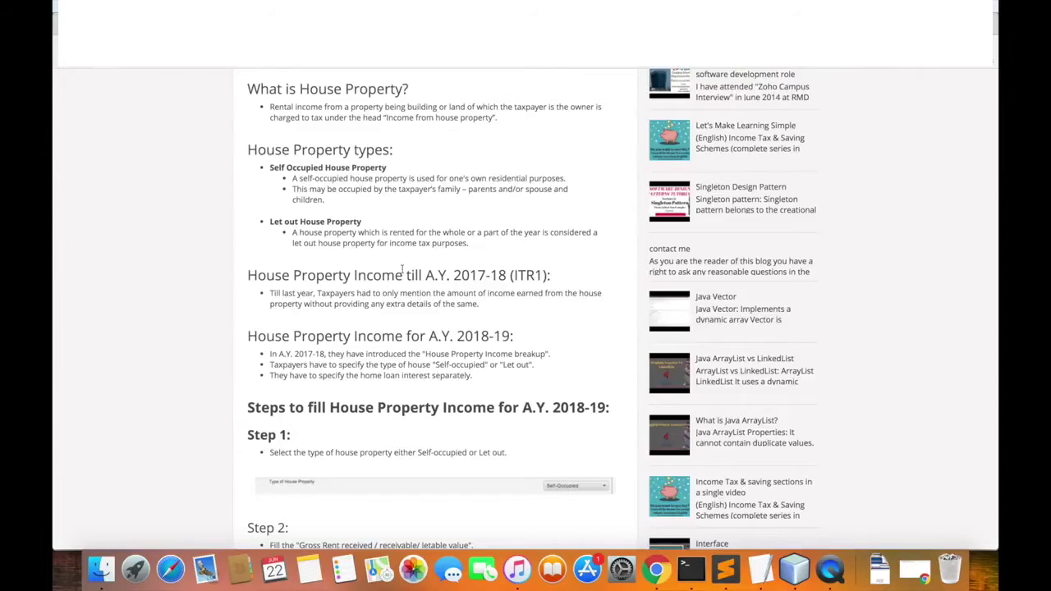
scroll(401, 304, down, 5)
scroll(401, 308, down, 2)
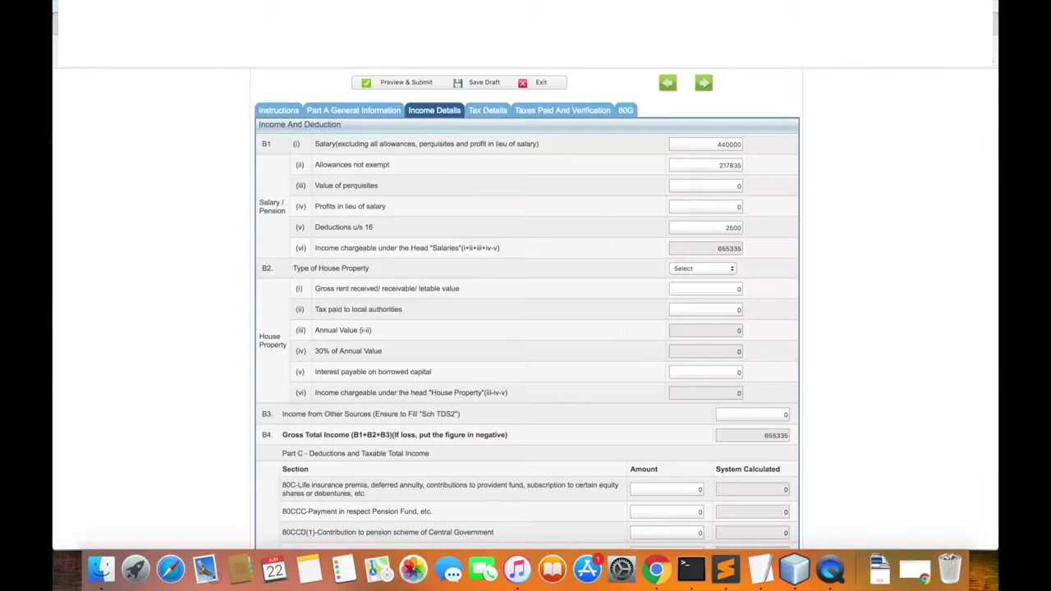
In the ITR-1 income details, switch the Type of House Property to Self Occupied, to Let Out, and back to Self Occupied
click(681, 268)
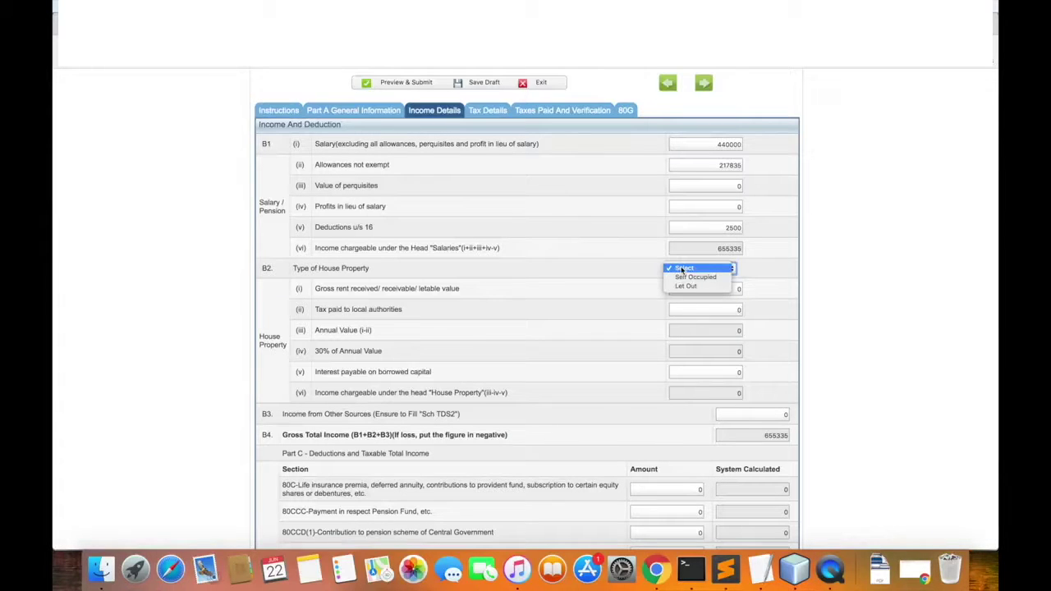
click(695, 277)
click(694, 268)
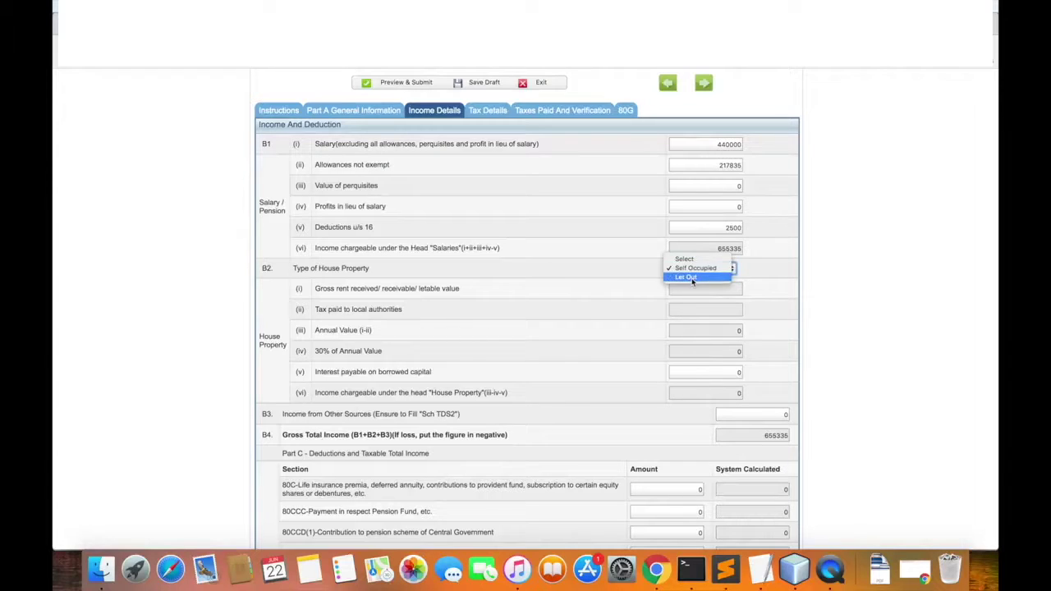
click(693, 278)
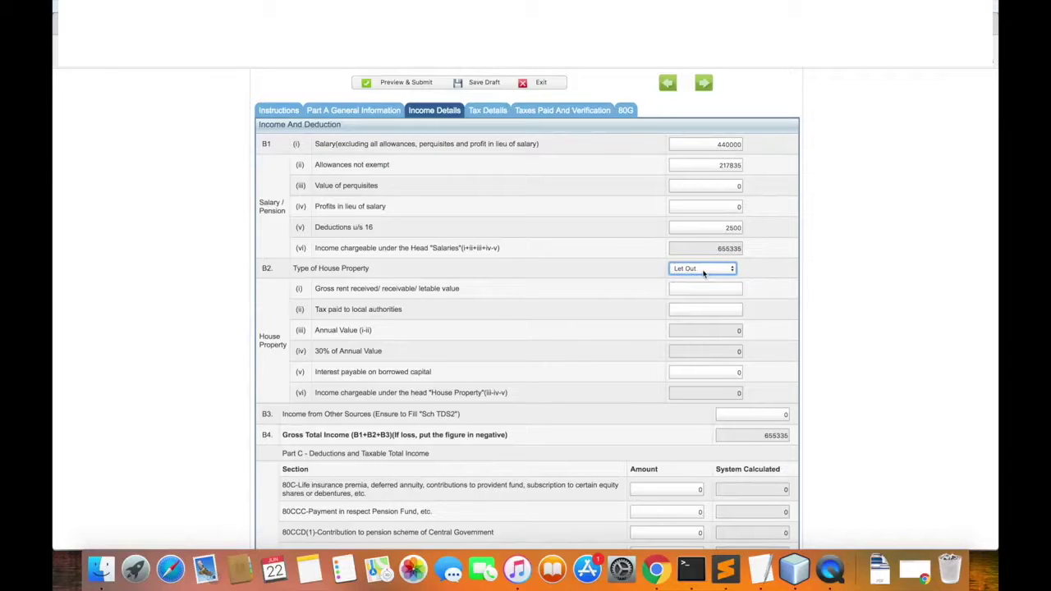
click(703, 274)
click(702, 260)
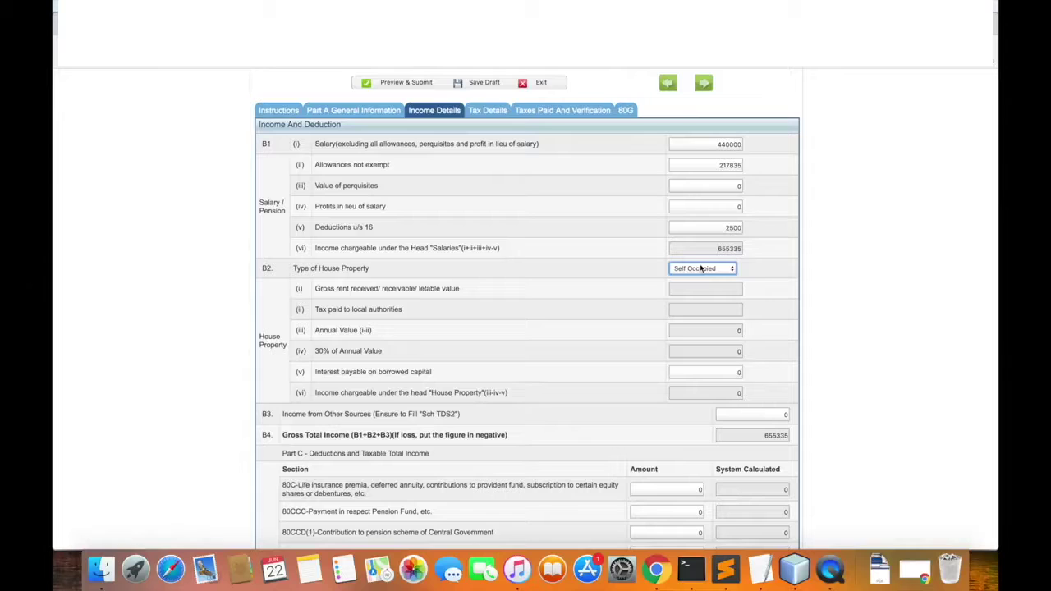
Keep Self Occupied as the Type of House Property and dismiss the save-draft reminder
click(701, 269)
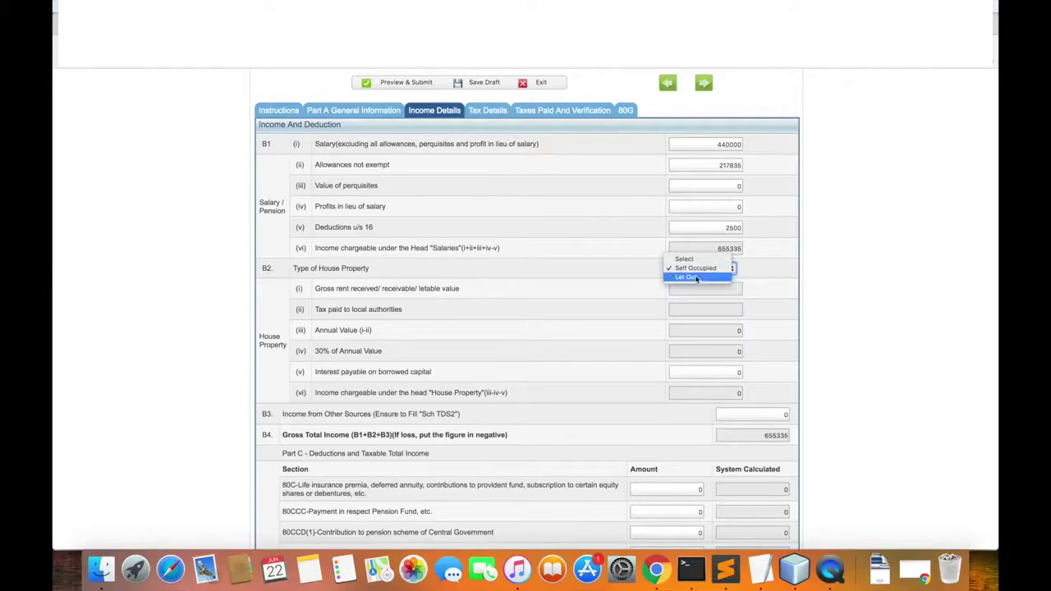
click(698, 271)
click(624, 142)
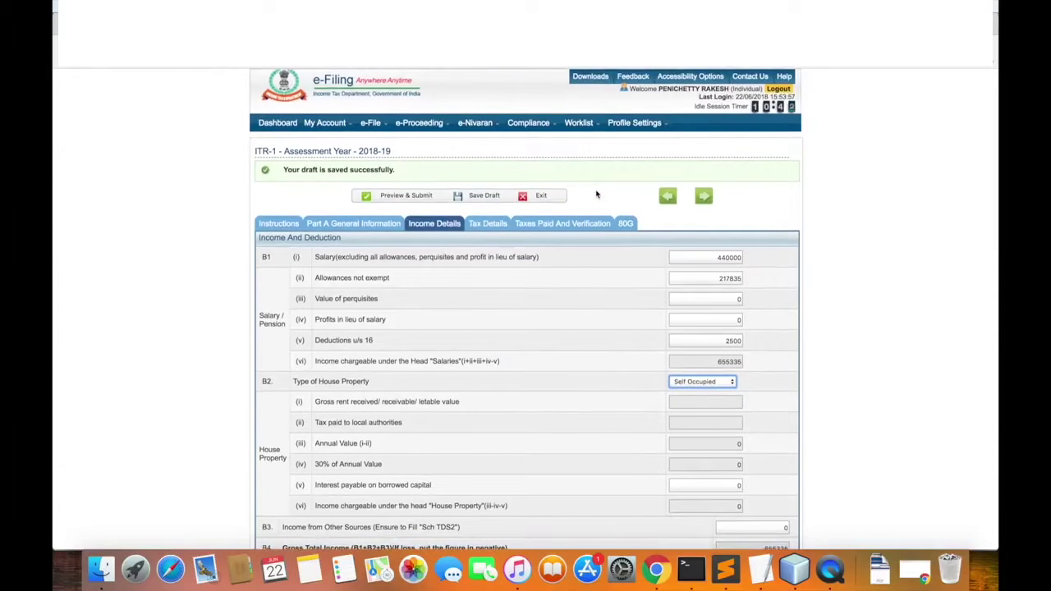
scroll(608, 194, down, 5)
click(694, 228)
click(695, 227)
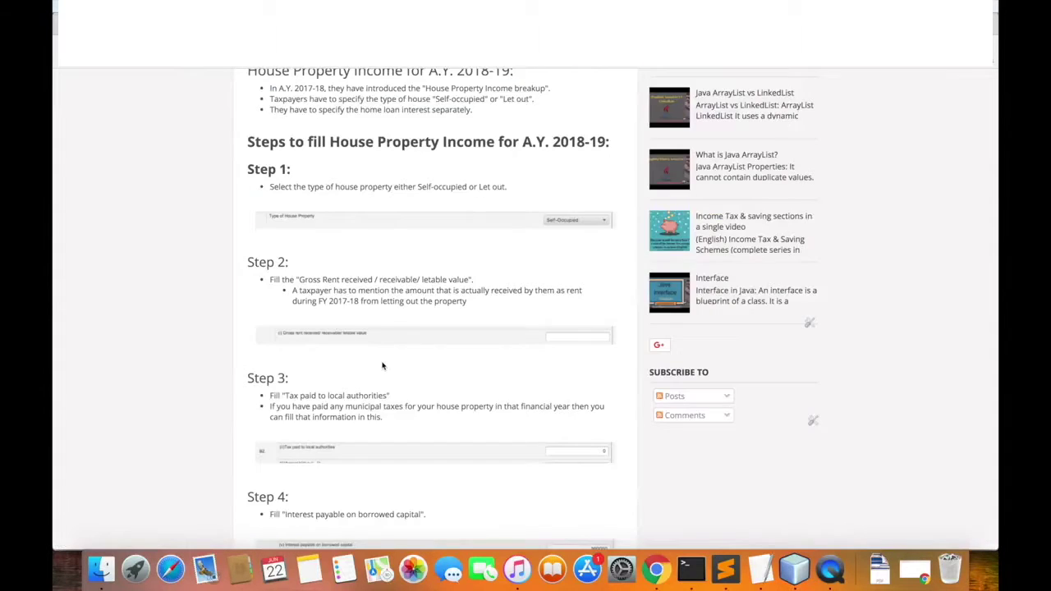
Read Steps 1 to 4 of the blog article on filling House Property Income for A.Y. 2018-19
scroll(382, 365, down, 2)
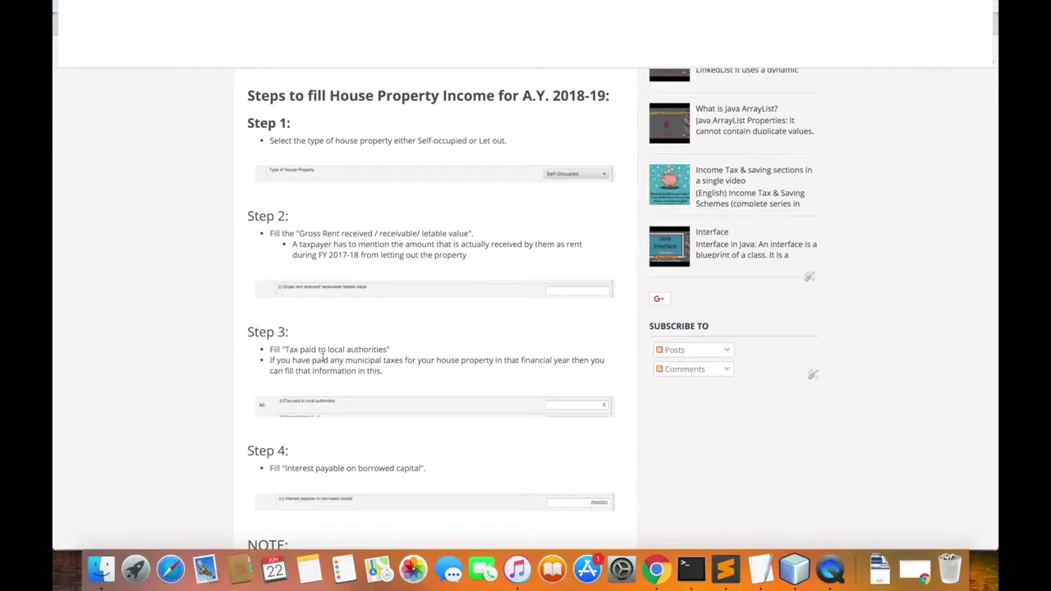
scroll(322, 344, down, 3)
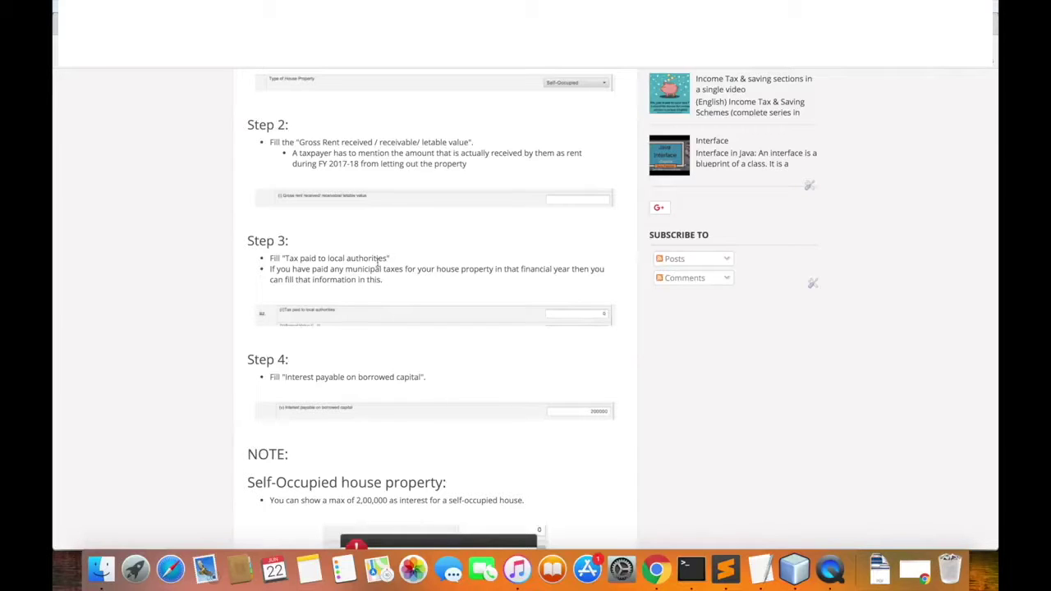
scroll(377, 261, down, 3)
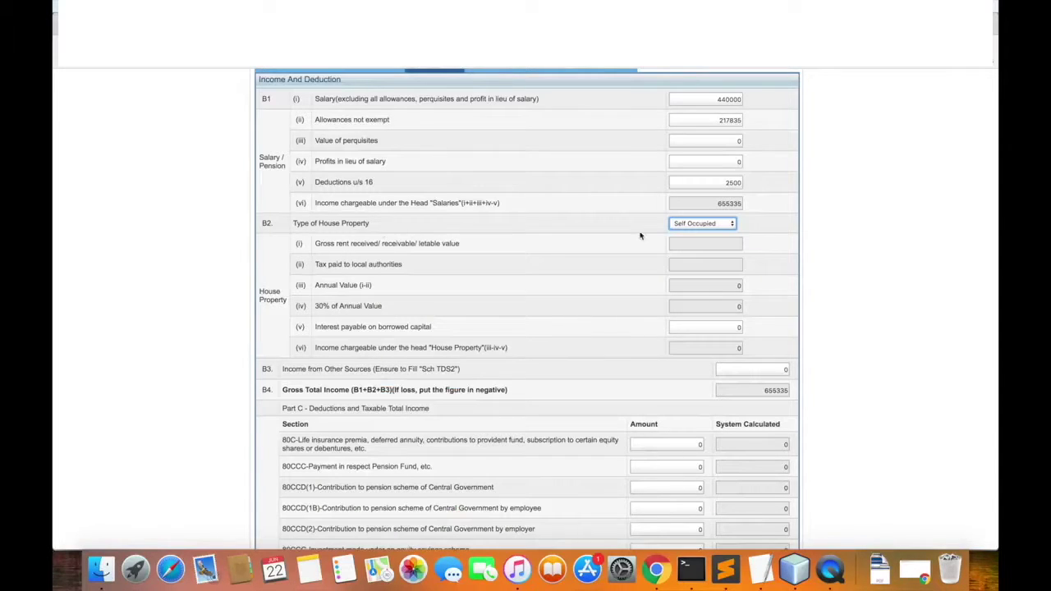
Reset the Type of House Property on the ITR-1 form to Select, and choose Self Occupied again
click(710, 223)
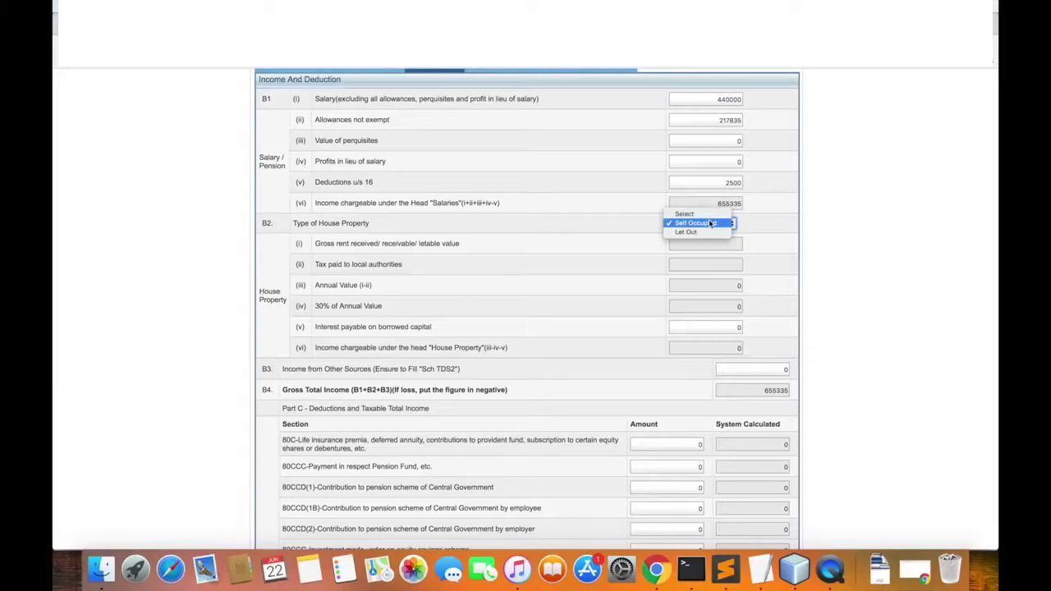
click(688, 214)
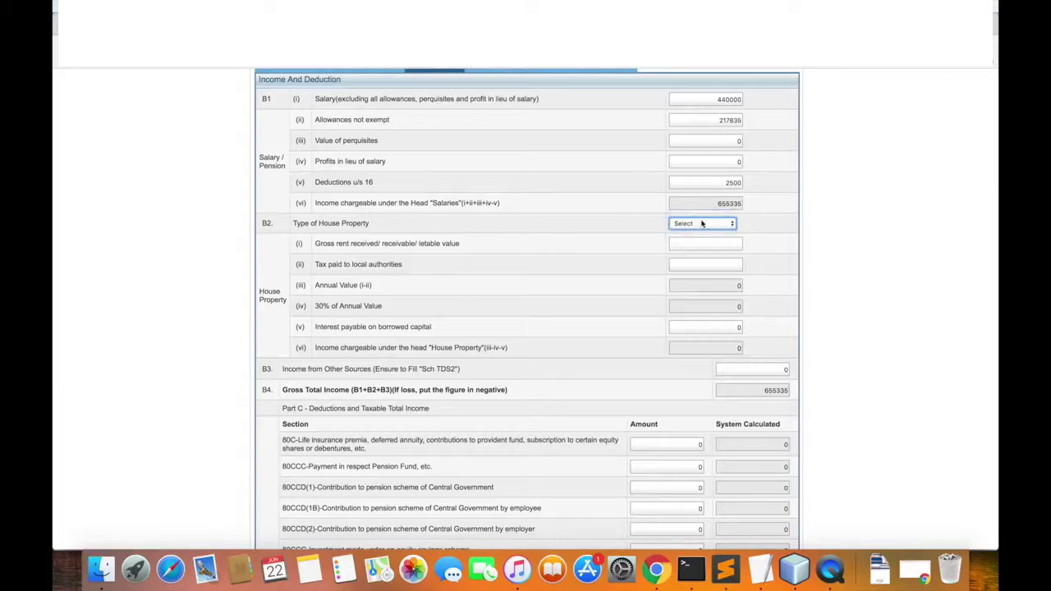
click(702, 224)
click(704, 222)
click(705, 225)
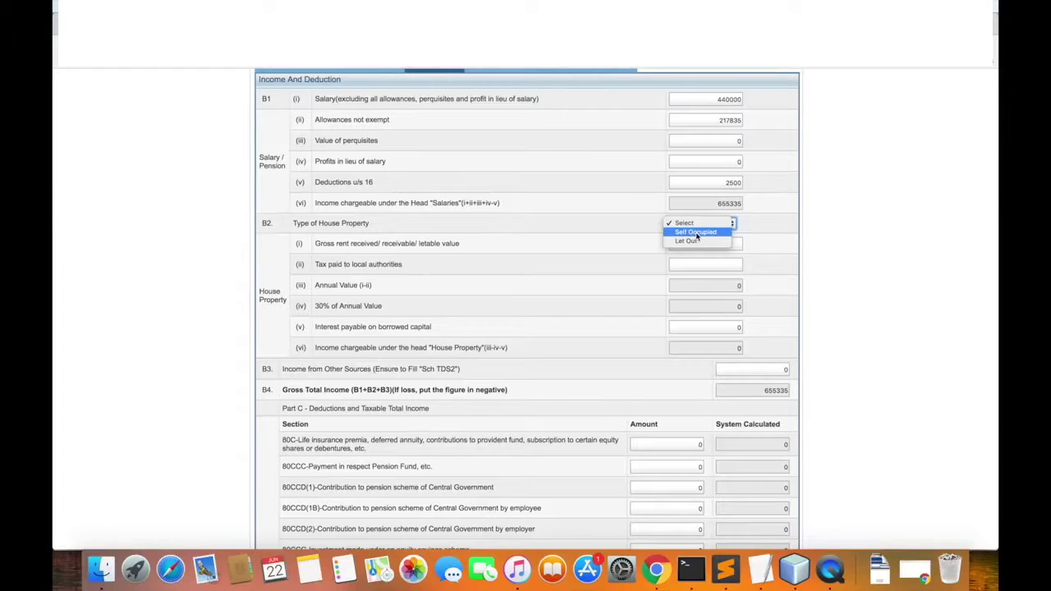
click(696, 233)
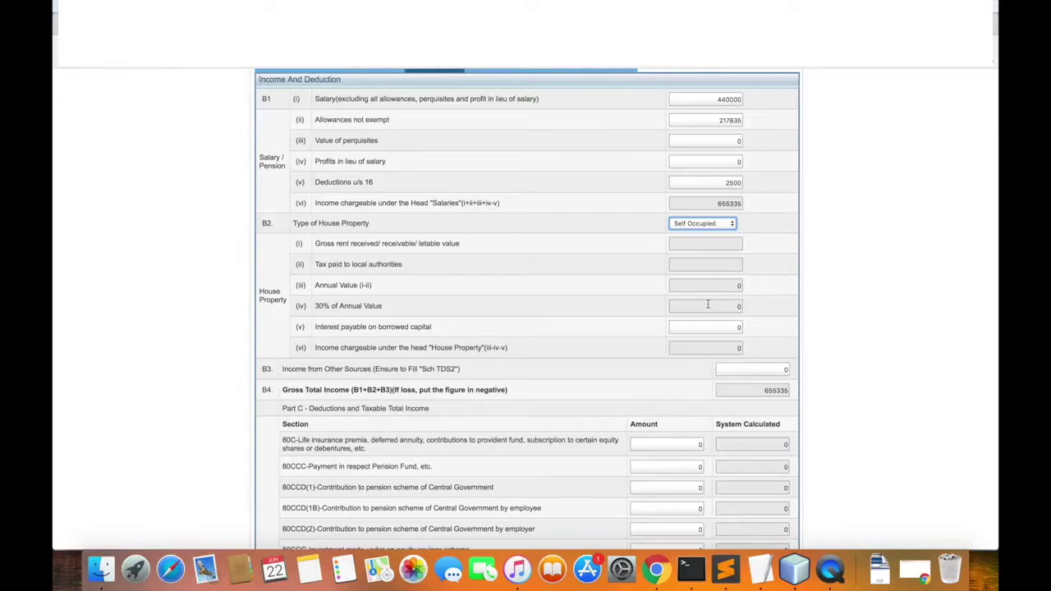
Set the self-occupied property's interest payable on borrowed capital to 300000 and dismiss the portal's alert
click(728, 327)
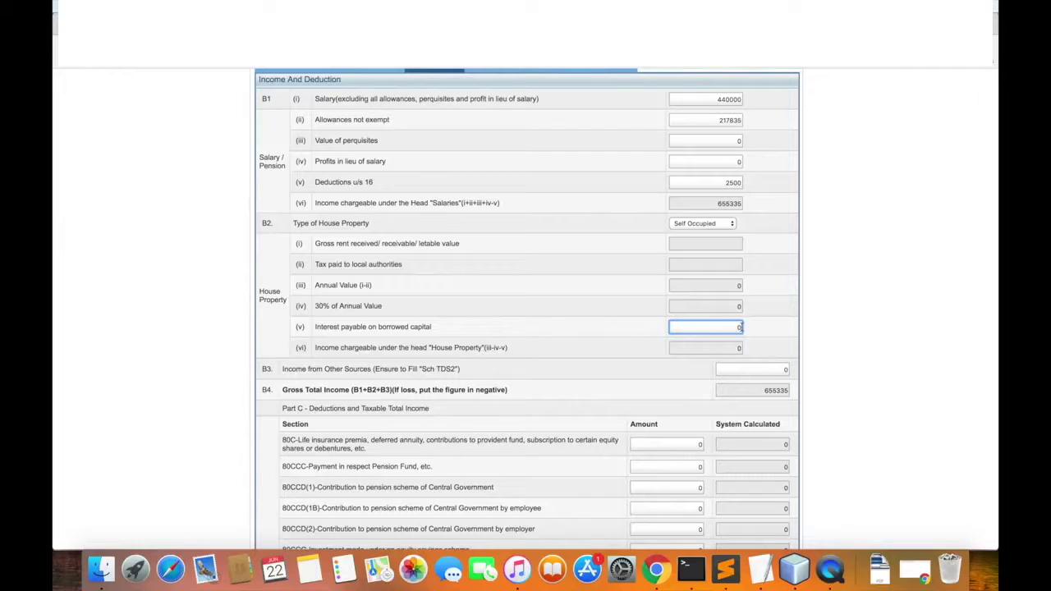
key(BackSpace)
text(300000)
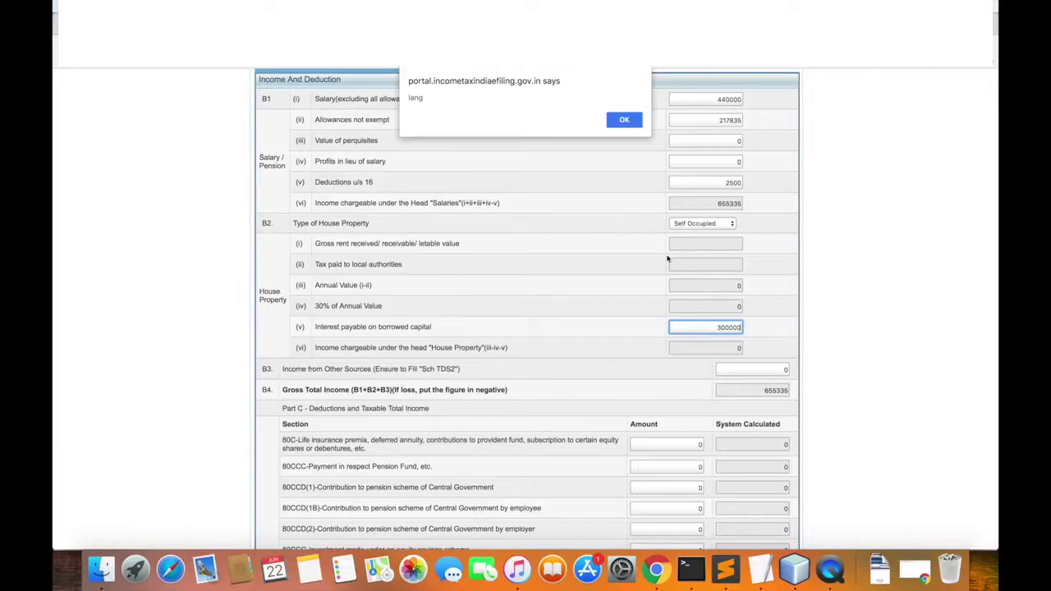
click(629, 120)
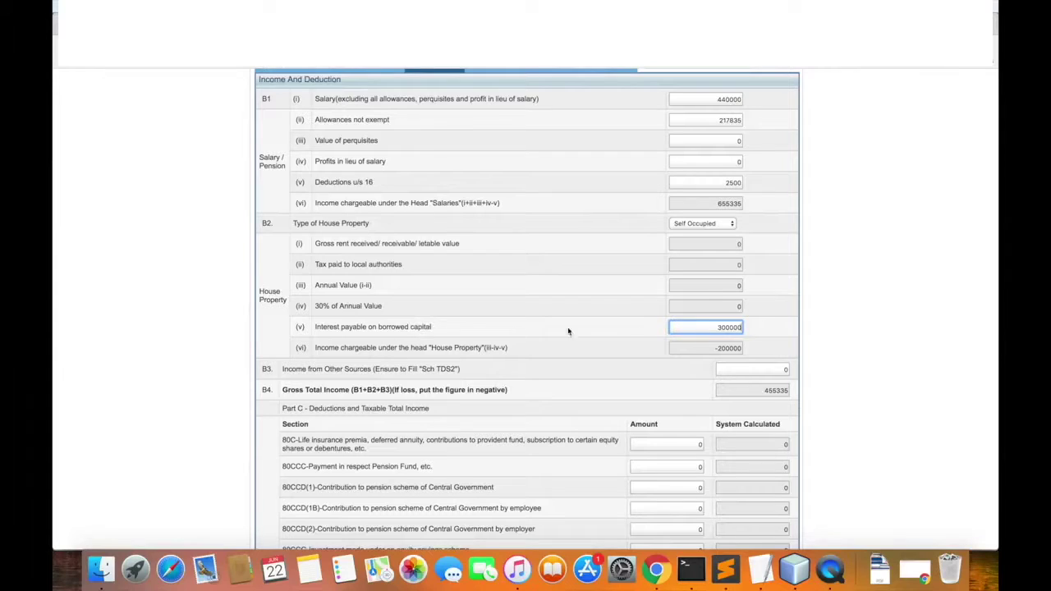
double_click(729, 326)
Change the Type of House Property to Let Out and clear the interest payable on borrowed capital
click(712, 223)
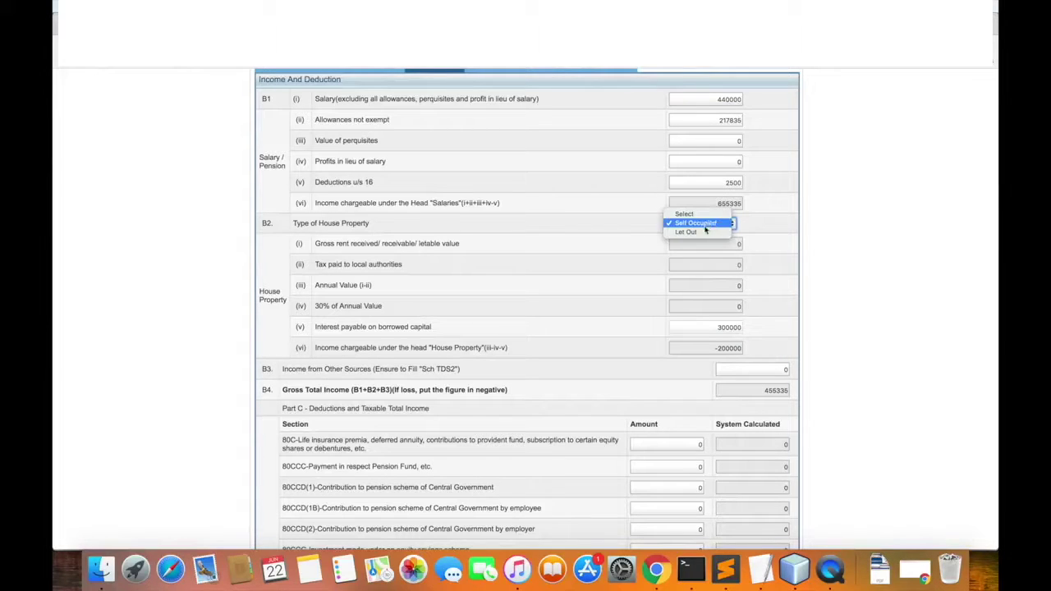
click(699, 232)
click(702, 240)
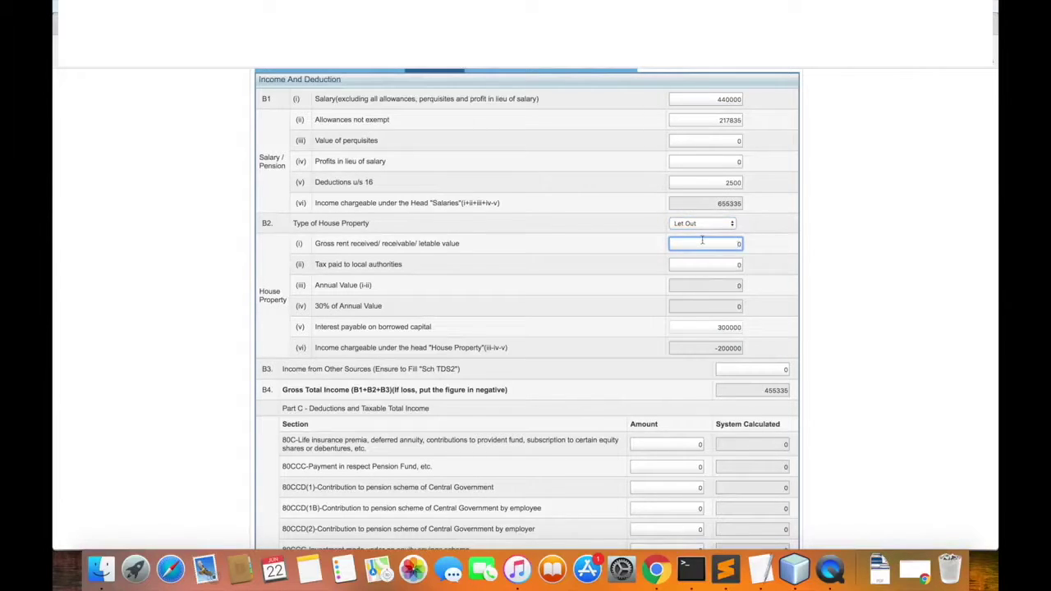
double_click(733, 322)
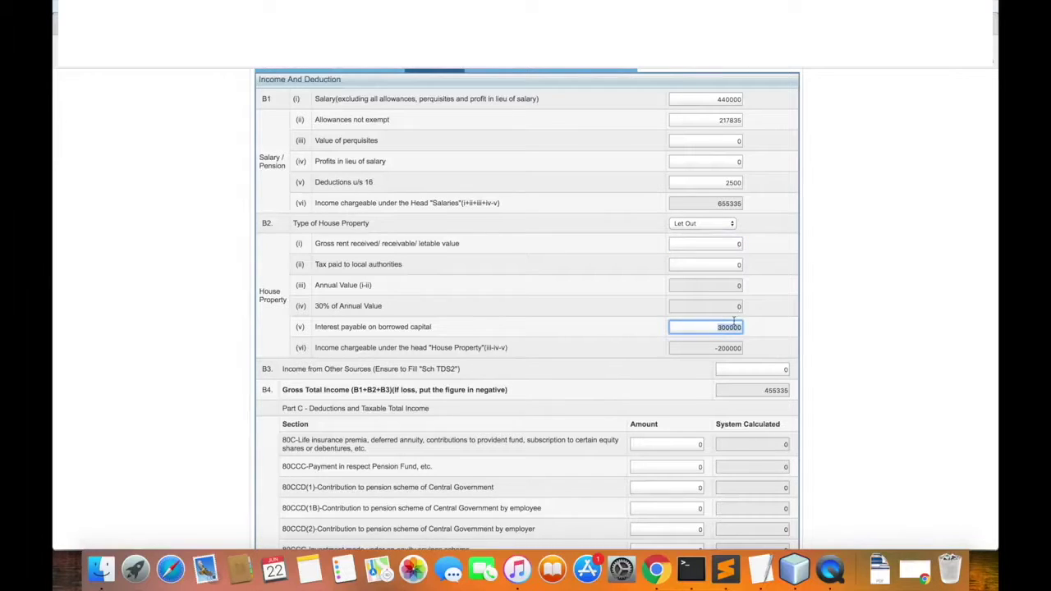
key(BackSpace)
click(776, 293)
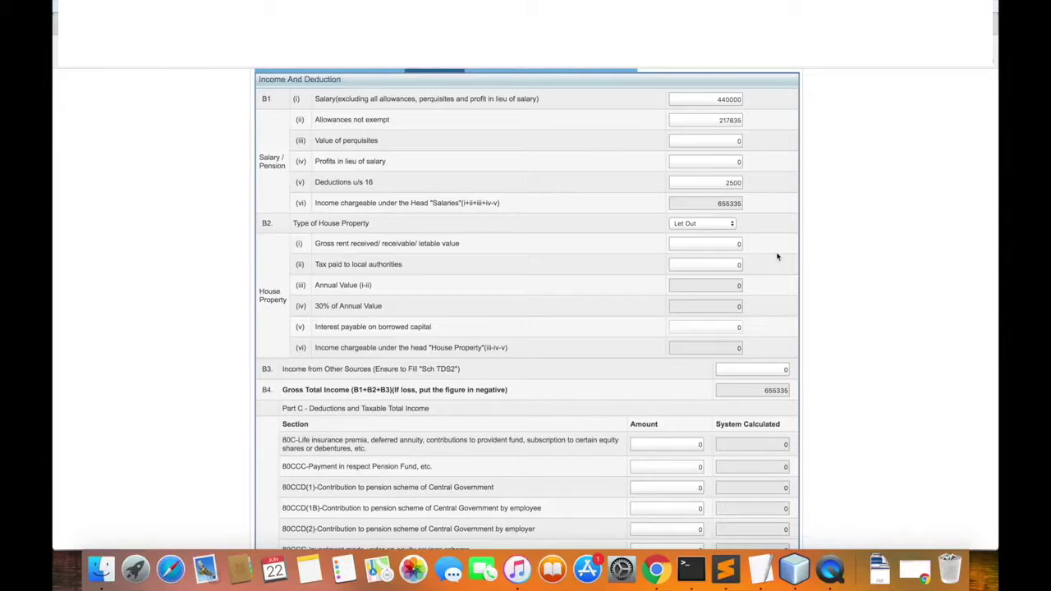
Enter 50000 as the gross rent received and 5000 as the tax paid to local authorities
click(702, 243)
text(5000)
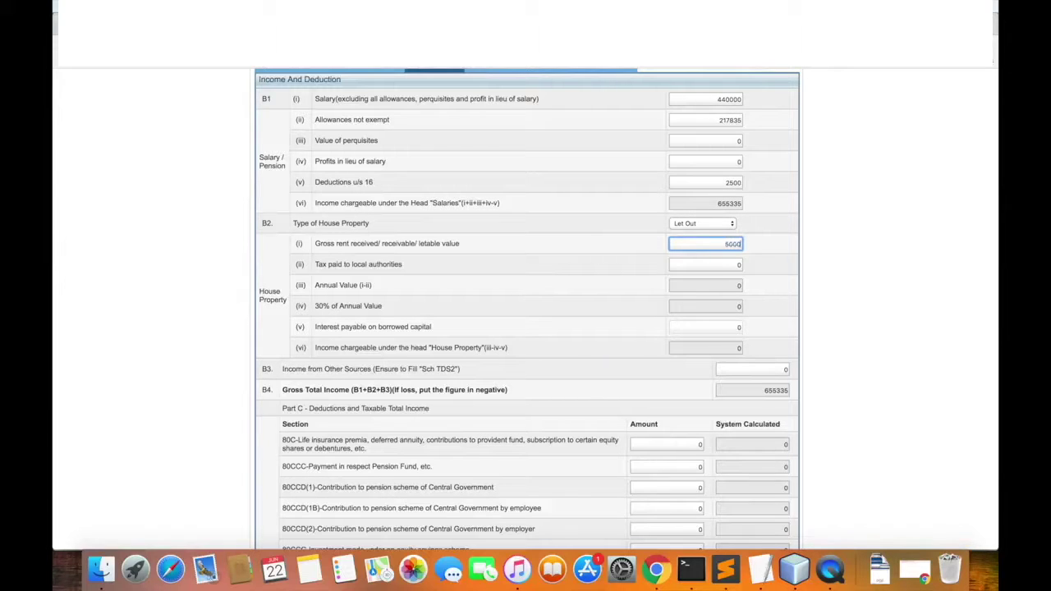
text(0)
click(764, 270)
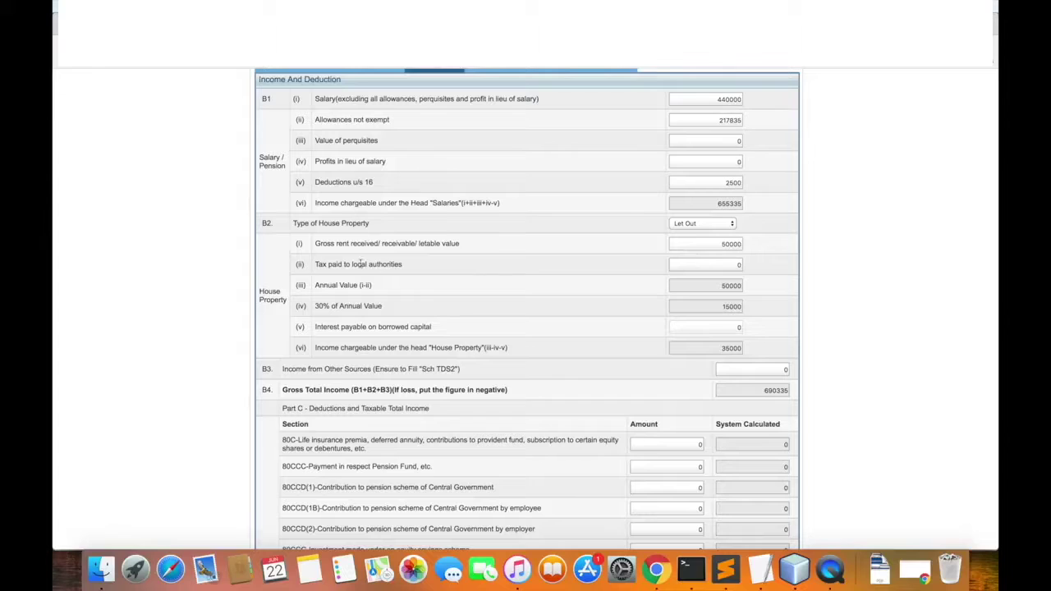
click(734, 264)
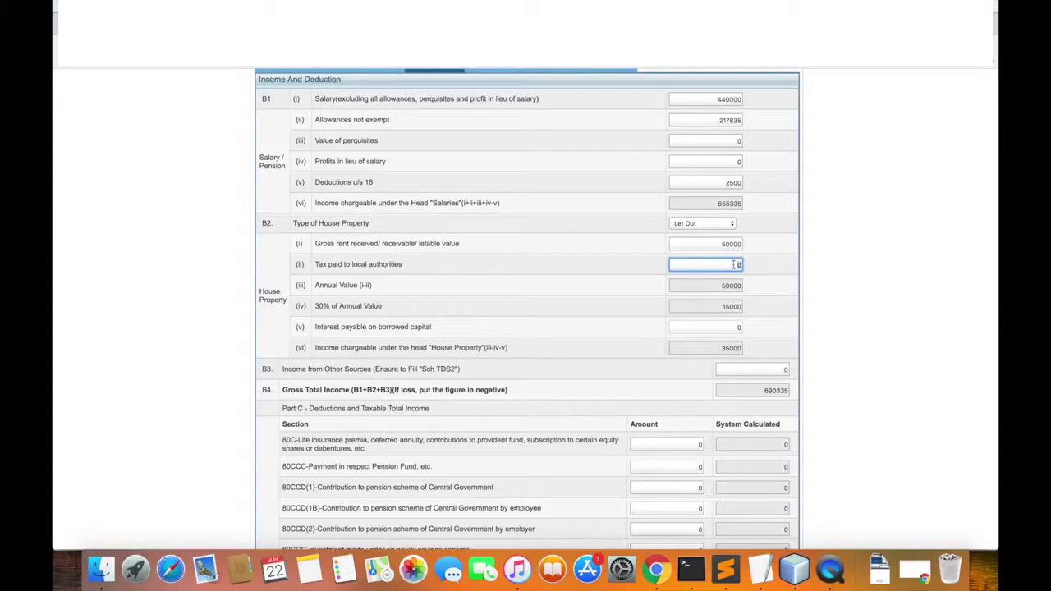
text(5000)
click(780, 270)
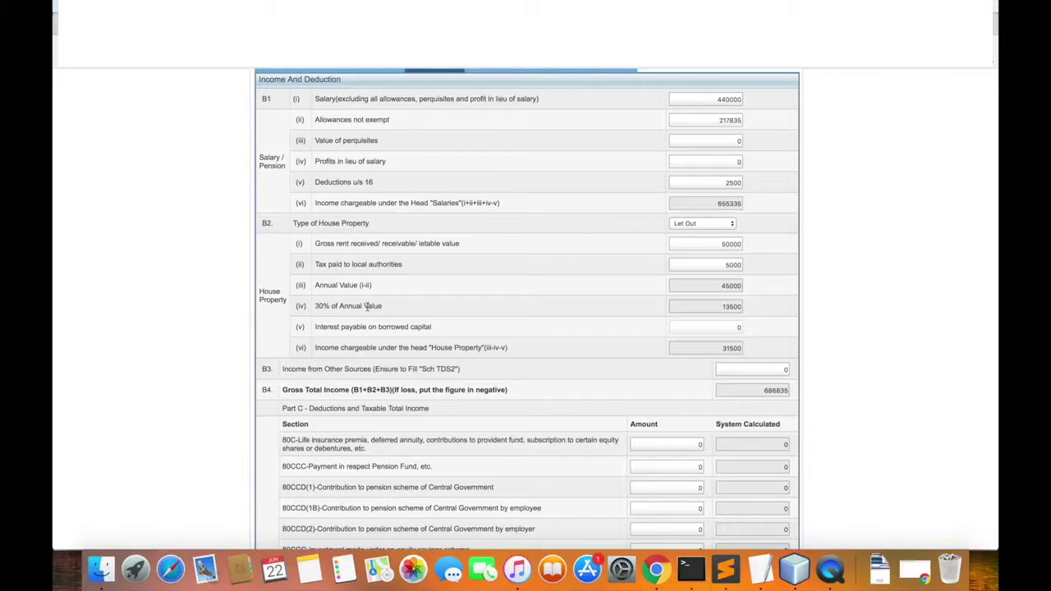
Examine the let-out property's annual value, 30% of annual value and income chargeable under House Property
double_click(735, 305)
click(727, 285)
double_click(735, 306)
double_click(724, 348)
Set the let-out property's interest payable on borrowed capital to 300000 and check the income chargeable under House Property
click(729, 326)
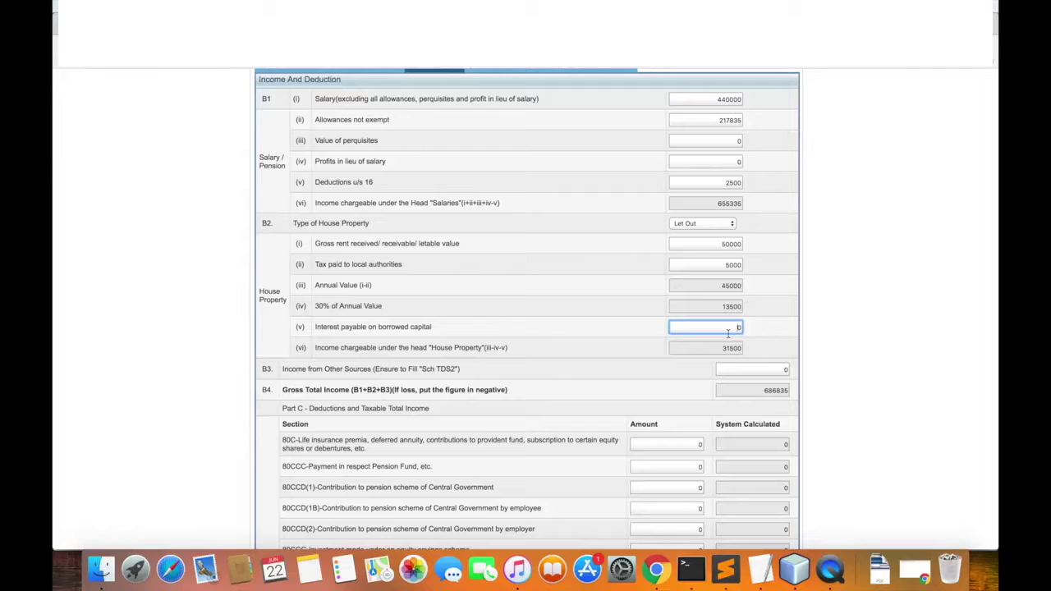
double_click(728, 333)
text(300000)
click(785, 313)
double_click(732, 348)
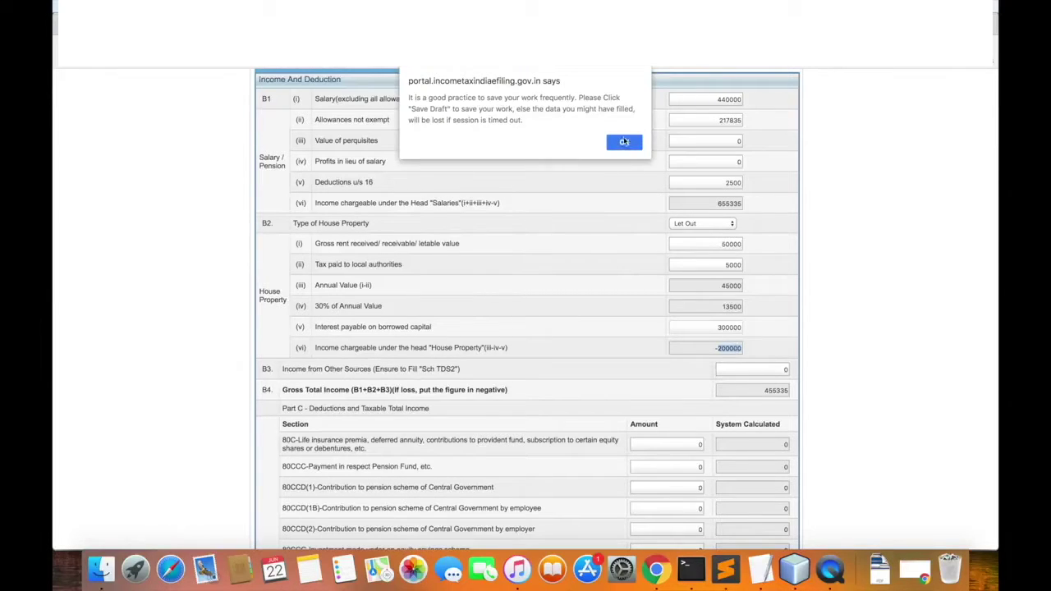
Dismiss the save-draft reminder and compare the interest payable with the income chargeable under House Property
click(625, 142)
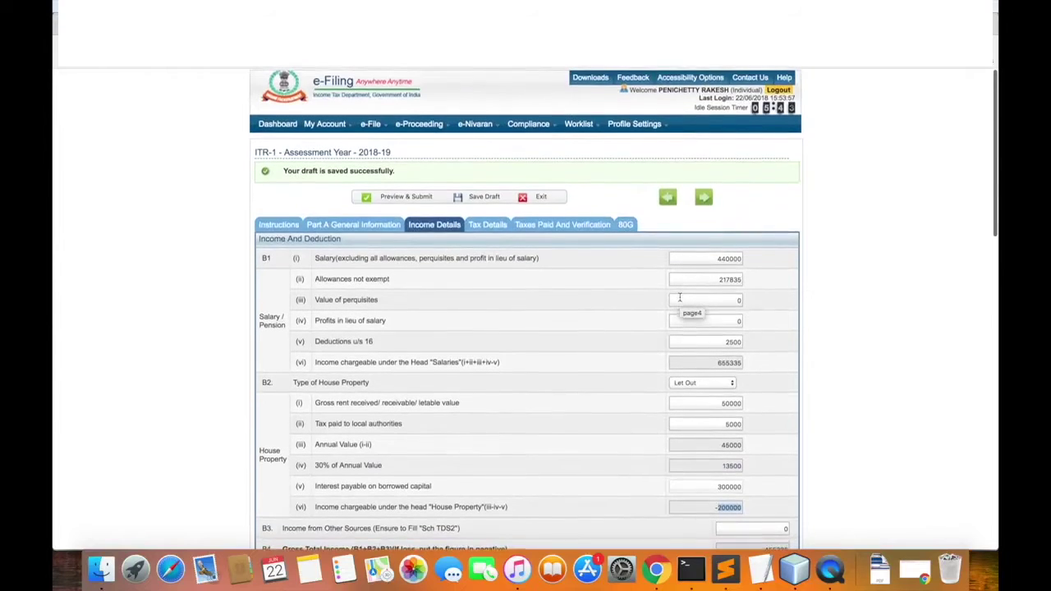
scroll(679, 298, down, 5)
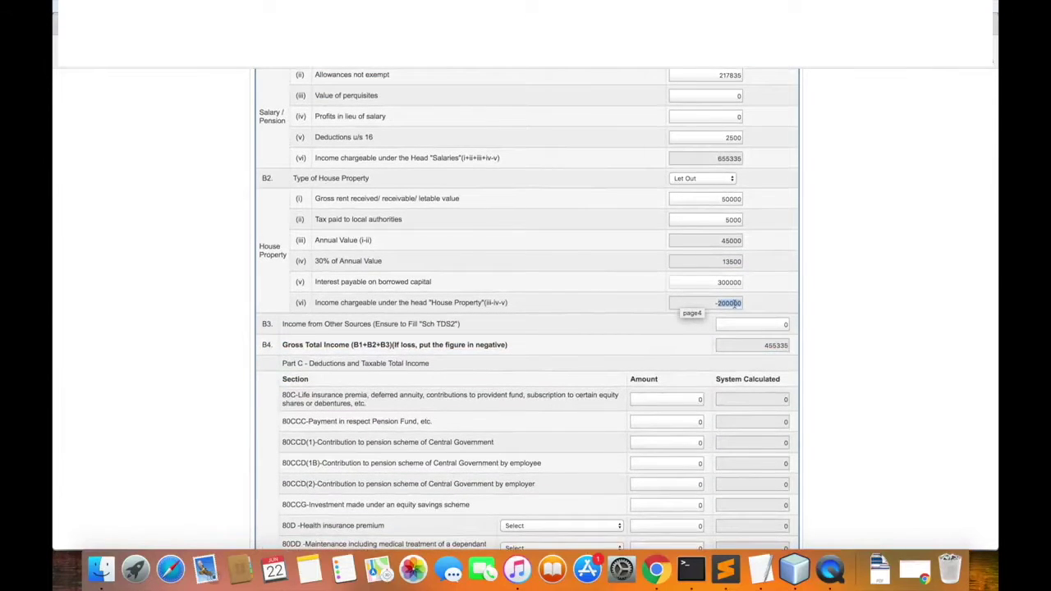
click(735, 304)
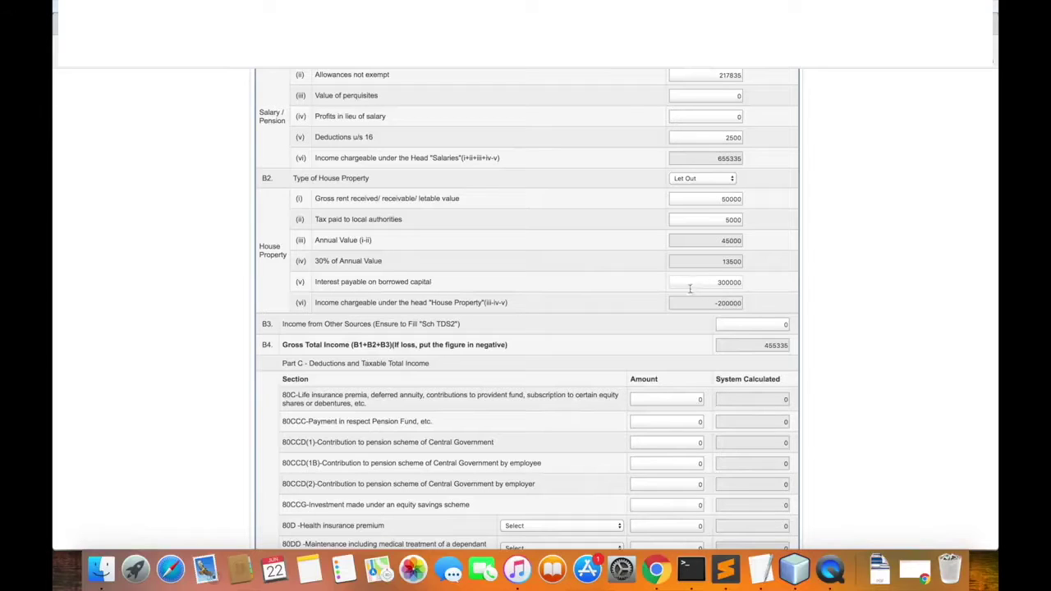
click(726, 281)
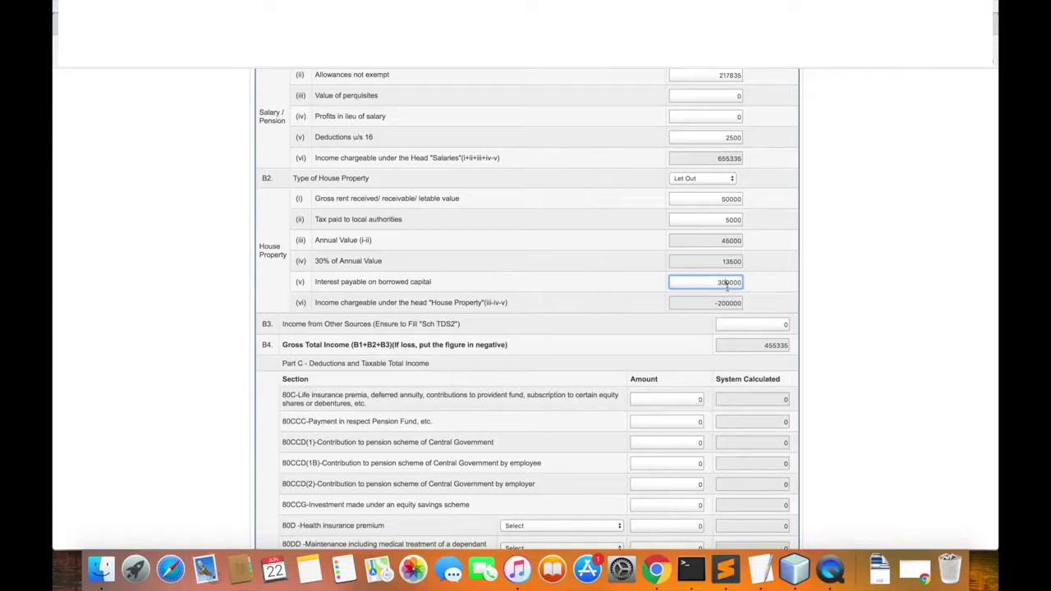
double_click(727, 303)
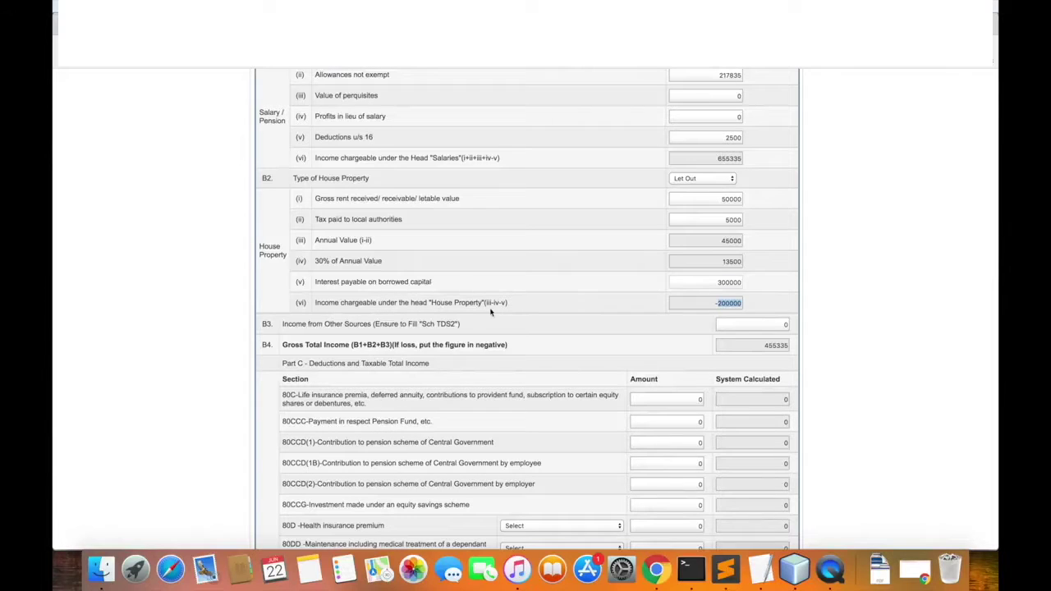
click(718, 304)
Replace the let-out property's interest payable on borrowed capital with 500000
click(727, 281)
key(BackSpace)
key(BackSpace)
key(BackSpace)
key(BackSpace)
key(BackSpace)
key(BackSpace)
text(500000)
click(797, 284)
click(730, 282)
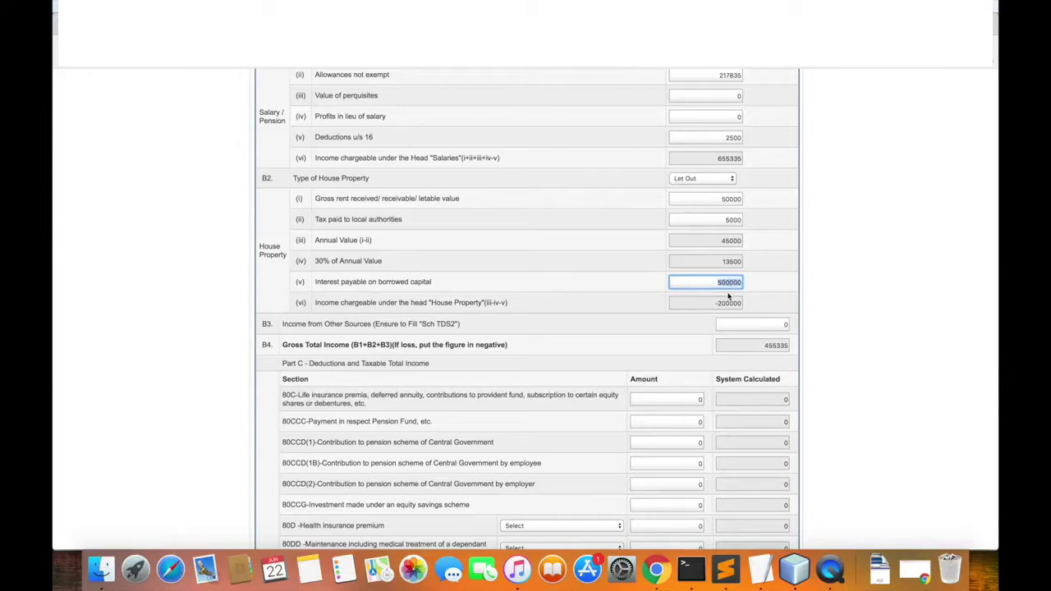
Compare the let-out property's interest payable with the income chargeable under House Property, and dismiss the session timeout notice
click(726, 303)
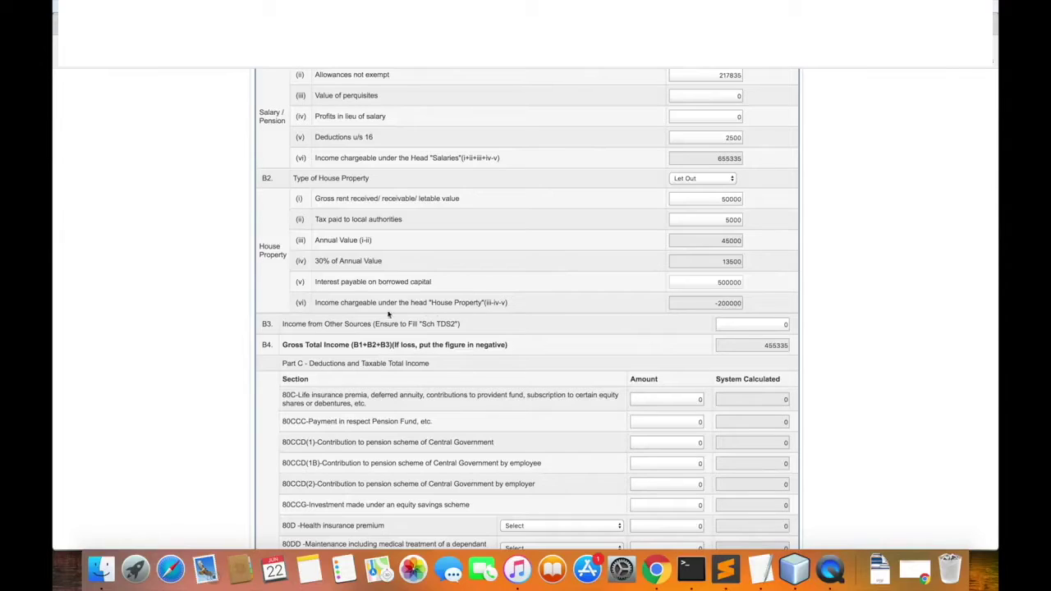
double_click(729, 303)
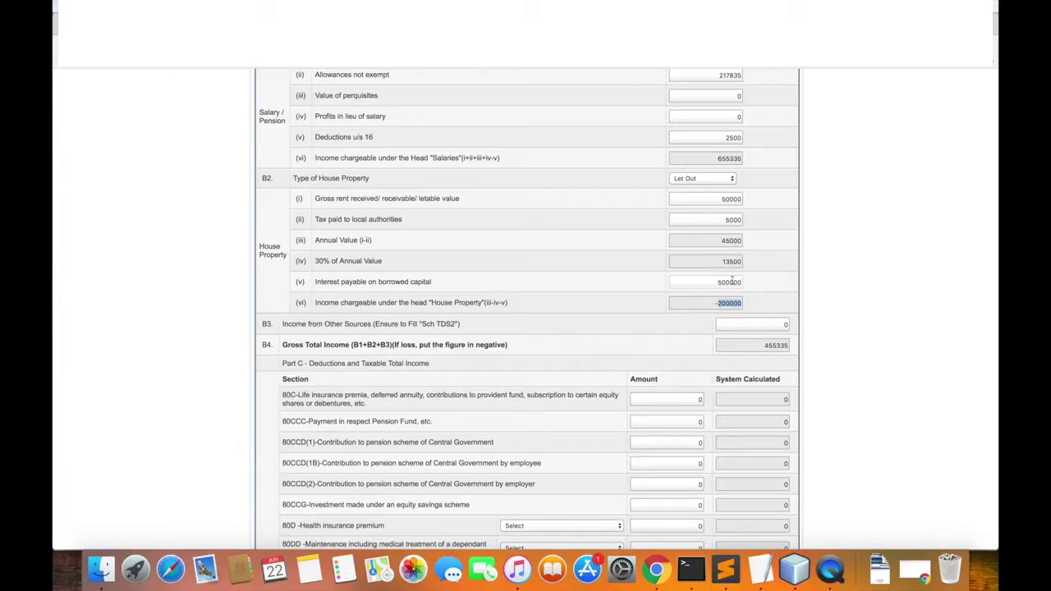
click(724, 298)
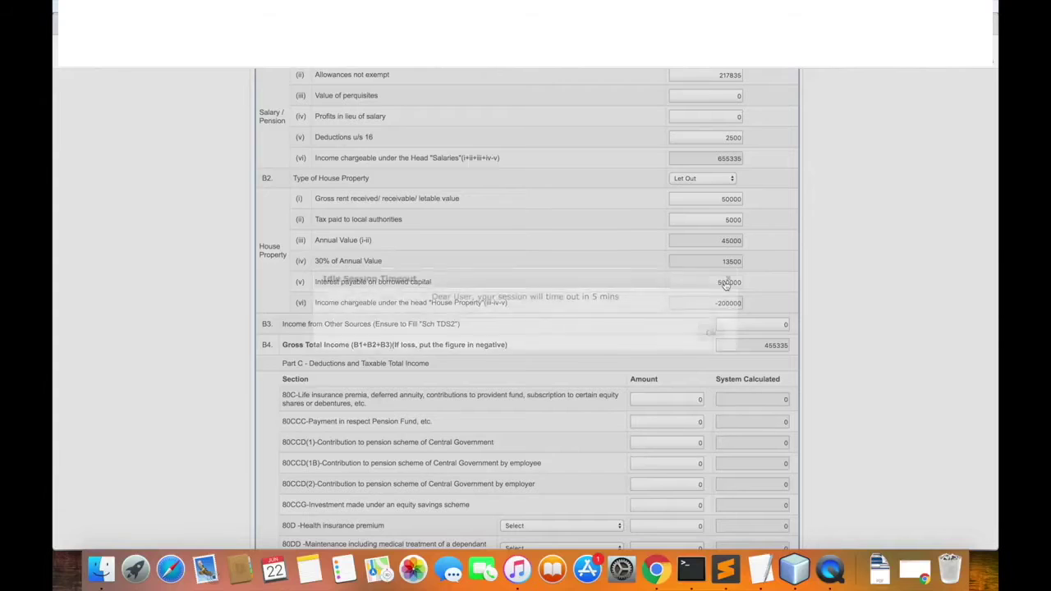
click(711, 333)
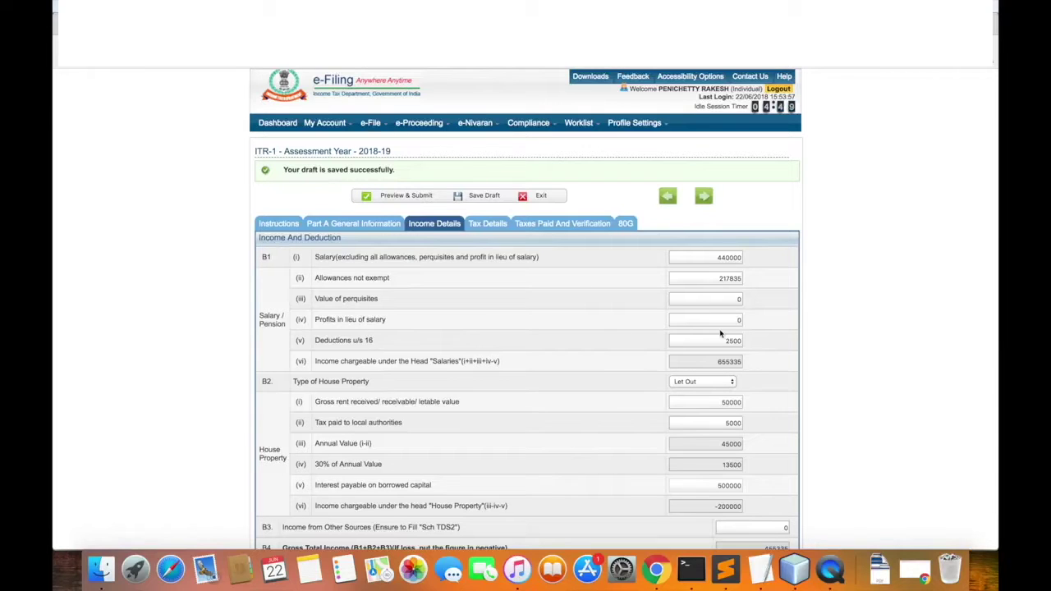
Review the income details from the house property figures through the Part C deductions to the Part D tax computation
scroll(720, 332, down, 4)
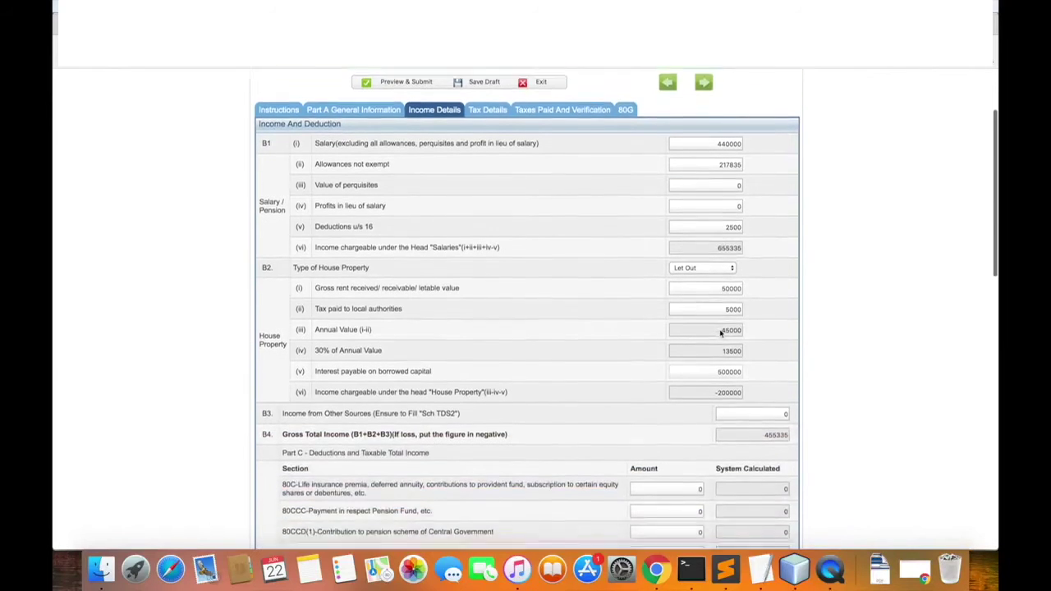
scroll(720, 330, down, 14)
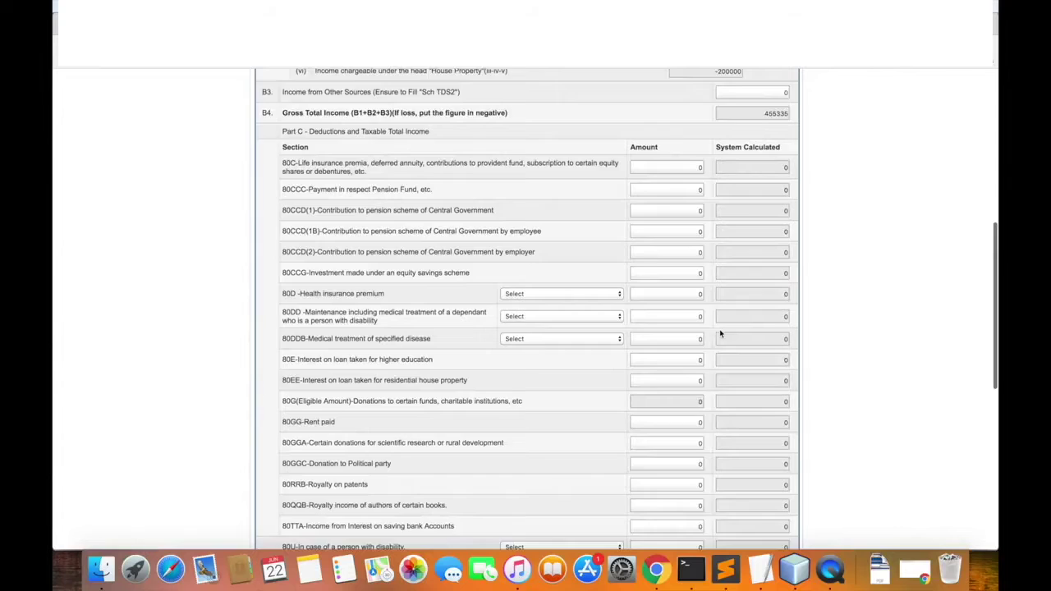
scroll(720, 330, down, 5)
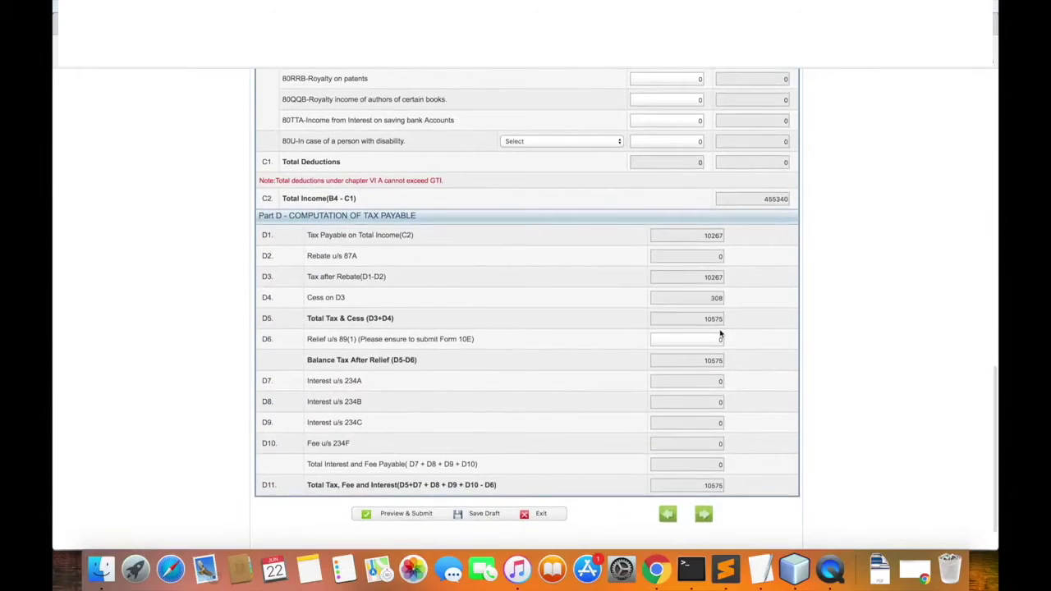
scroll(721, 333, up, 7)
scroll(720, 333, up, 8)
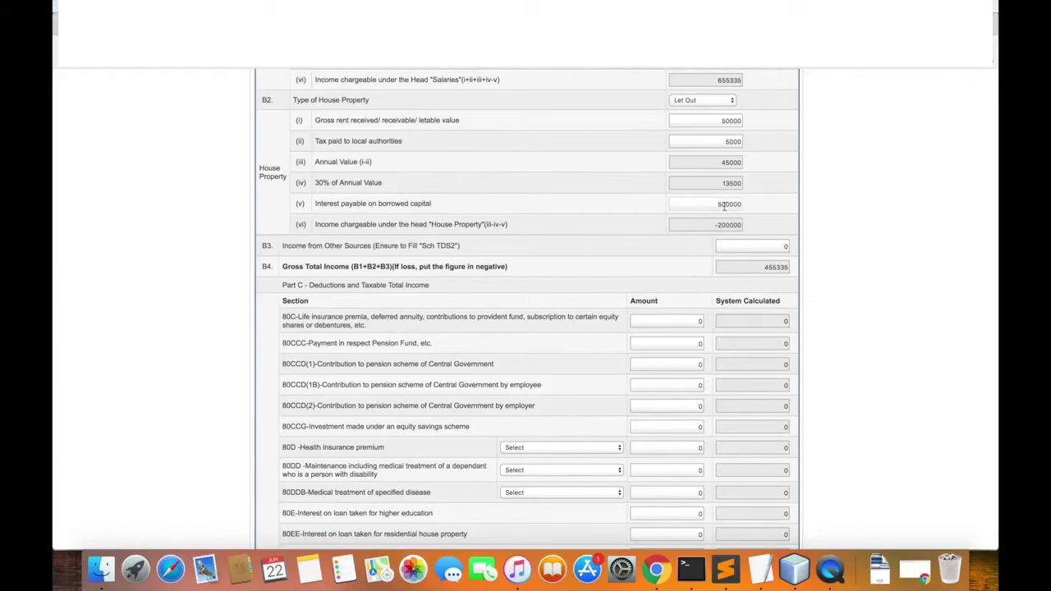
Reset the type of house property from Let Out to the unselected option
click(724, 206)
click(713, 102)
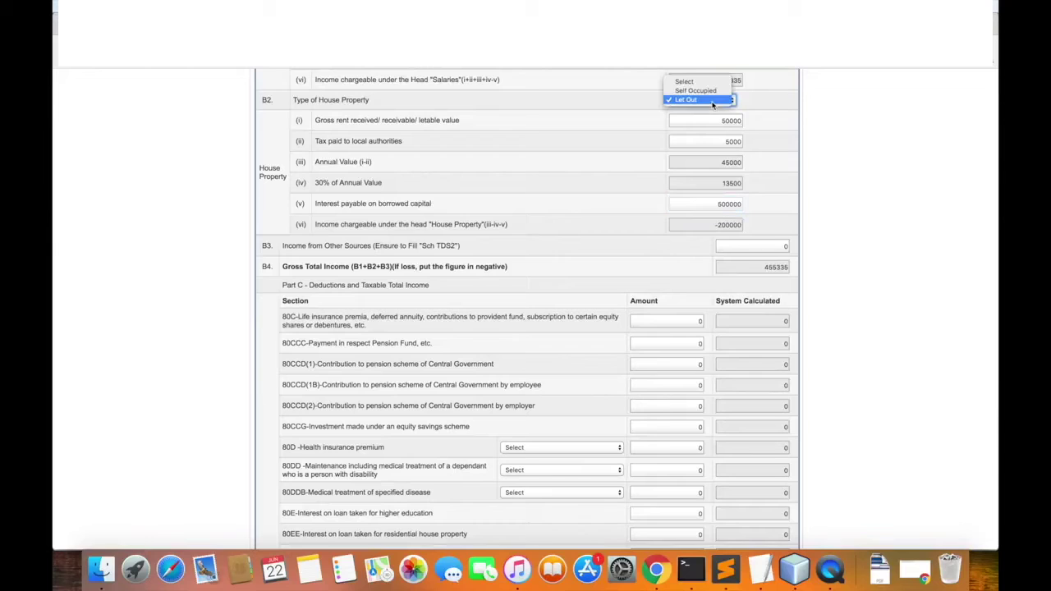
click(706, 83)
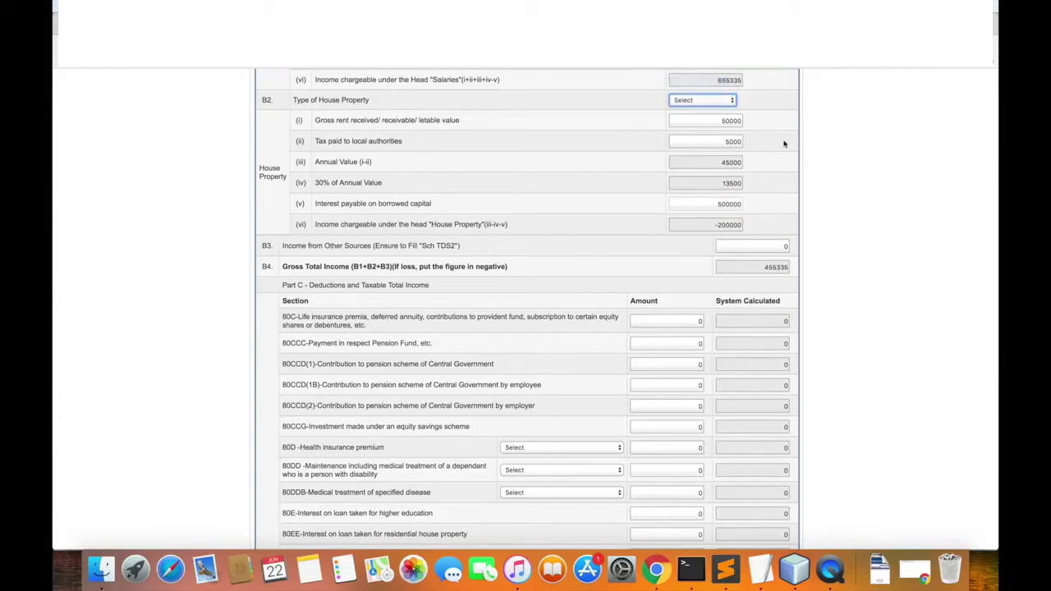
Clear the house property's gross rent, tax paid to local authorities and interest payable on borrowed capital
click(717, 156)
double_click(717, 156)
key(BackSpace)
click(728, 173)
double_click(730, 173)
key(BackSpace)
click(773, 225)
click(719, 234)
double_click(719, 234)
key(BackSpace)
click(759, 261)
click(698, 129)
click(699, 131)
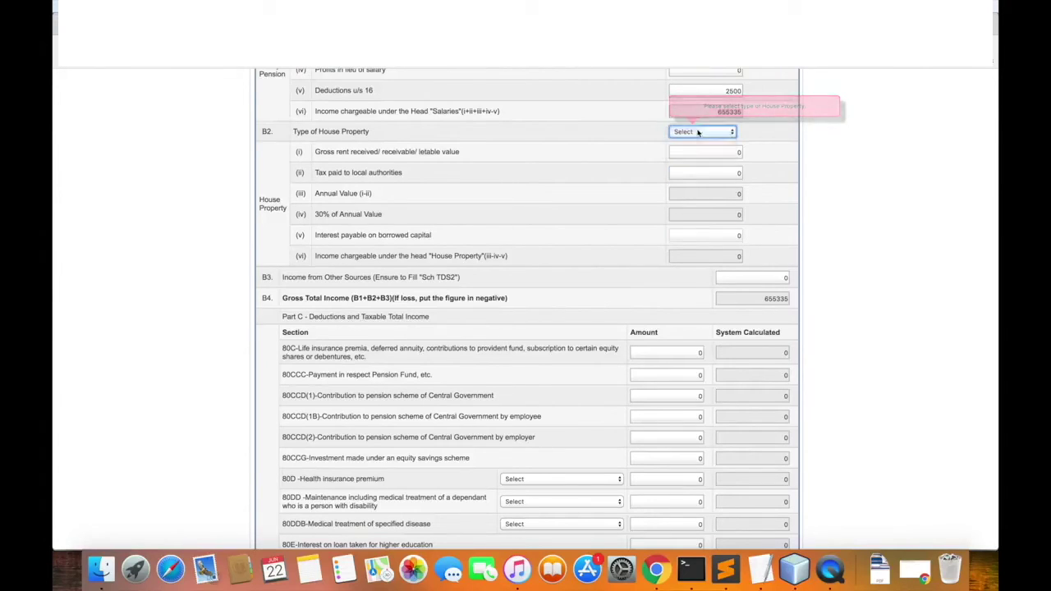
scroll(735, 164, up, 2)
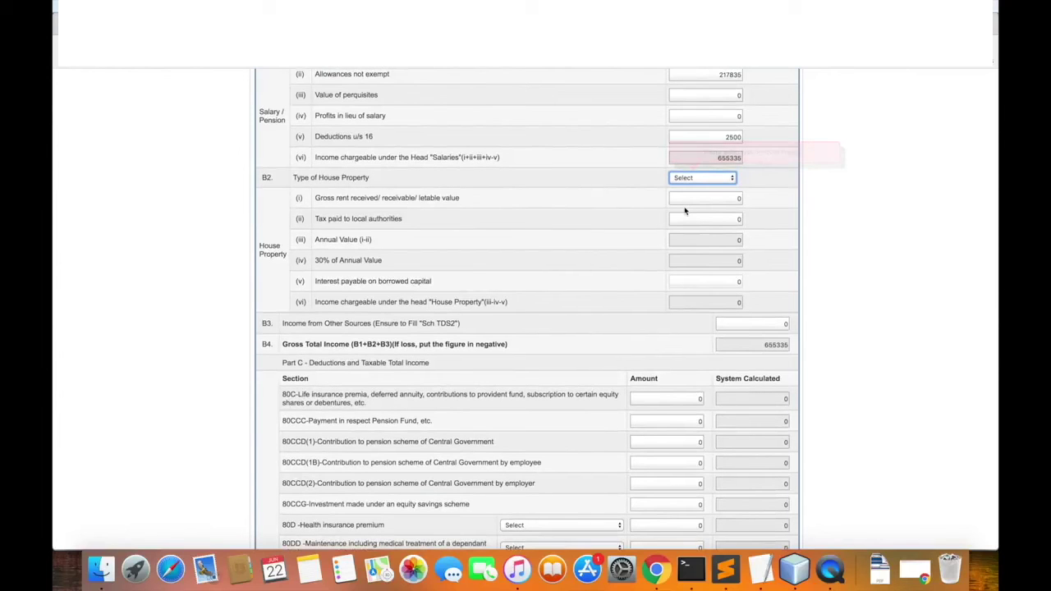